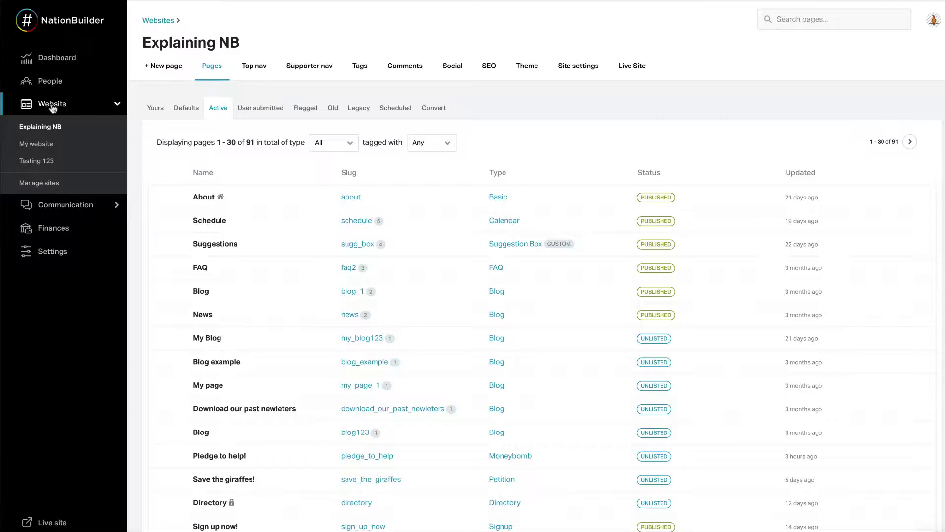
Step: Start a new Vote Pledge page named 'Pledge to vote for Sally!' and include it in top navigation
{"action": "left_click", "coordinate": [161, 73]}
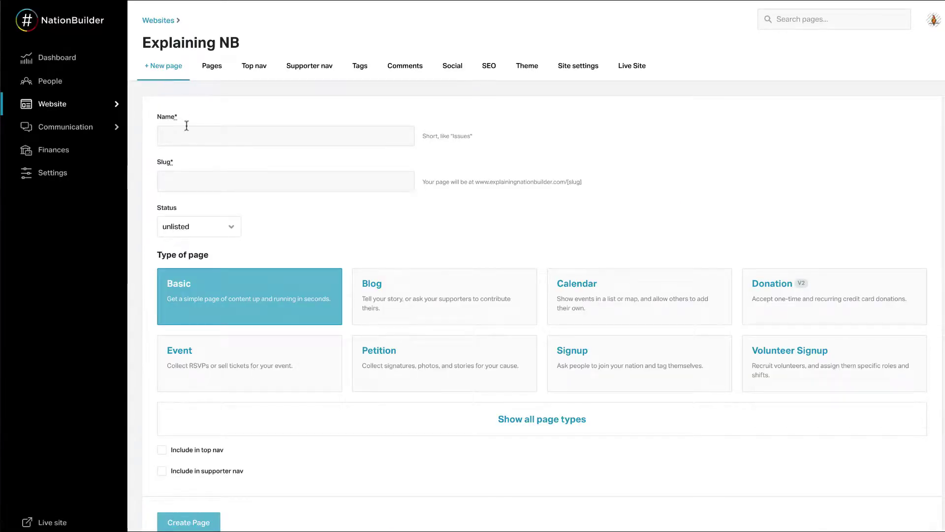
{"action": "left_click", "coordinate": [190, 138]}
{"action": "type", "text": "Pledge to vote for Sally!"}
{"action": "left_click", "coordinate": [228, 185]}
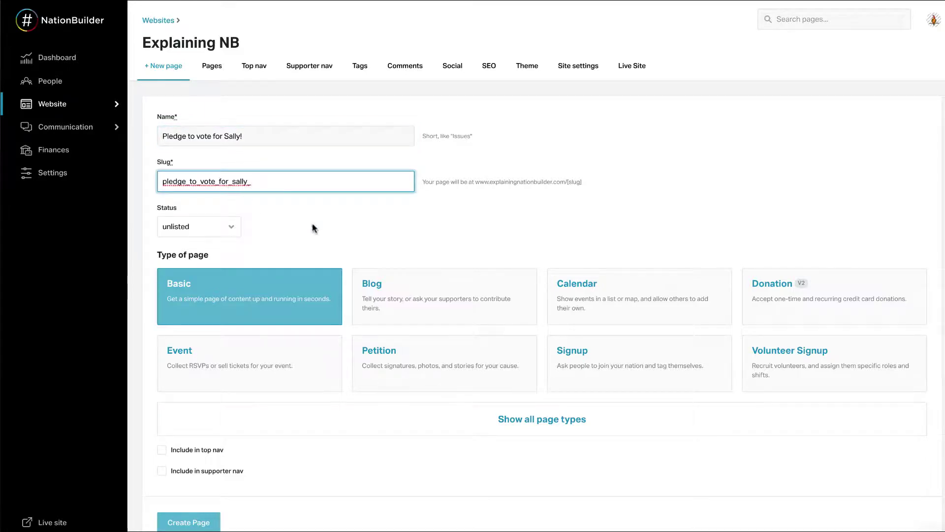
{"action": "left_click", "coordinate": [510, 418]}
{"action": "scroll", "coordinate": [513, 418], "scroll_direction": "down", "scroll_amount": 4}
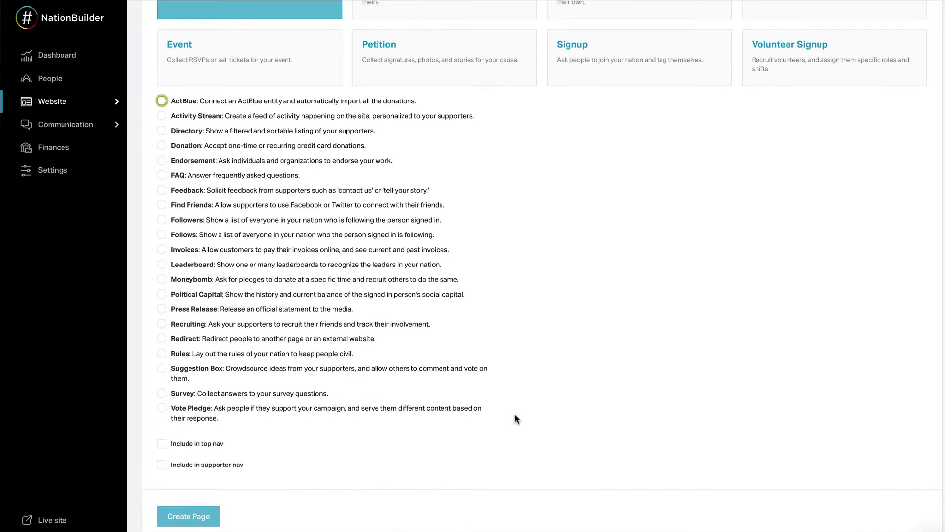
{"action": "left_click", "coordinate": [161, 411]}
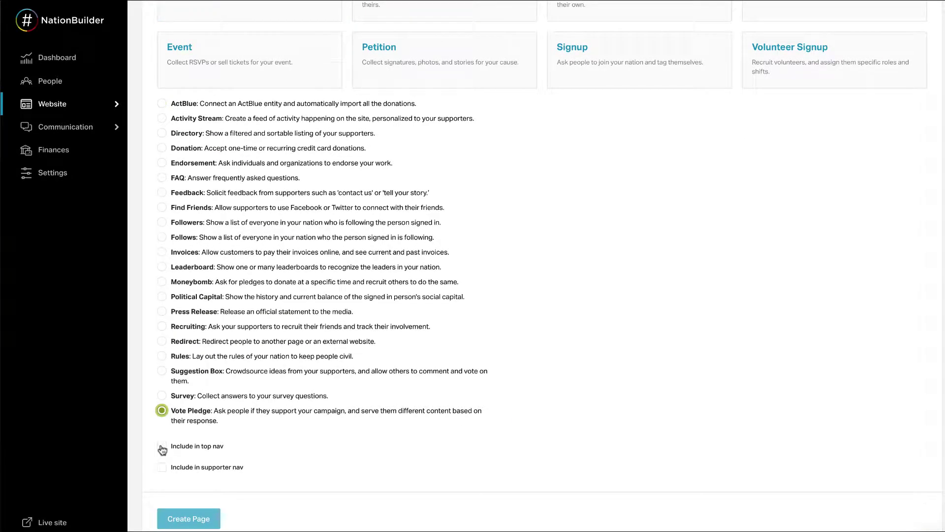
{"action": "left_click", "coordinate": [162, 446]}
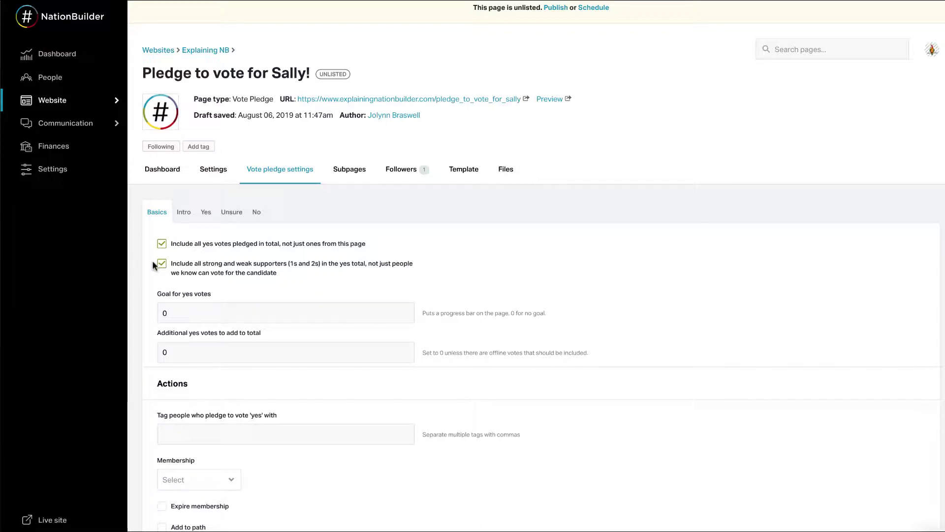
Step: Set the yes-vote goal to 150000 with 0 additional votes, and tag yes pledgers 'yes-pledge'
{"action": "left_click", "coordinate": [194, 310]}
{"action": "left_click_drag", "start_coordinate": [185, 315], "coordinate": [143, 316]}
{"action": "type", "text": "150000"}
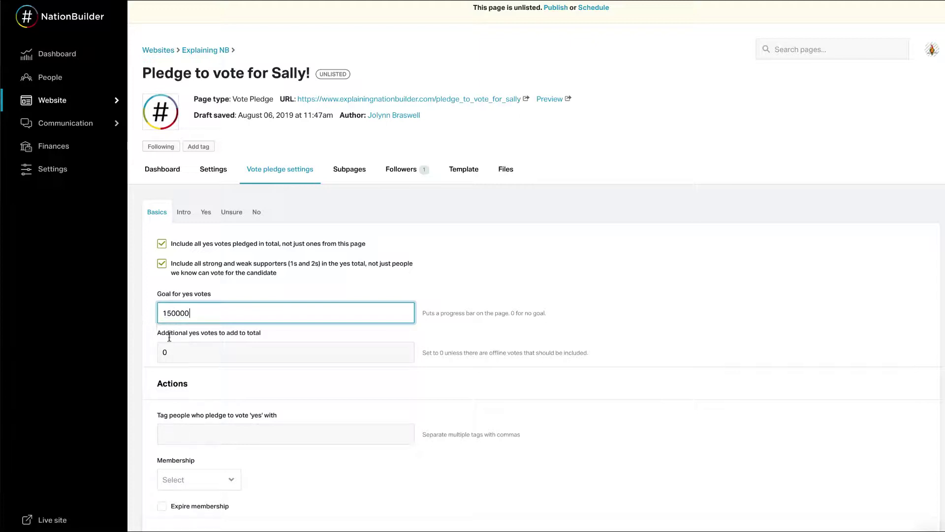
{"action": "left_click", "coordinate": [182, 351]}
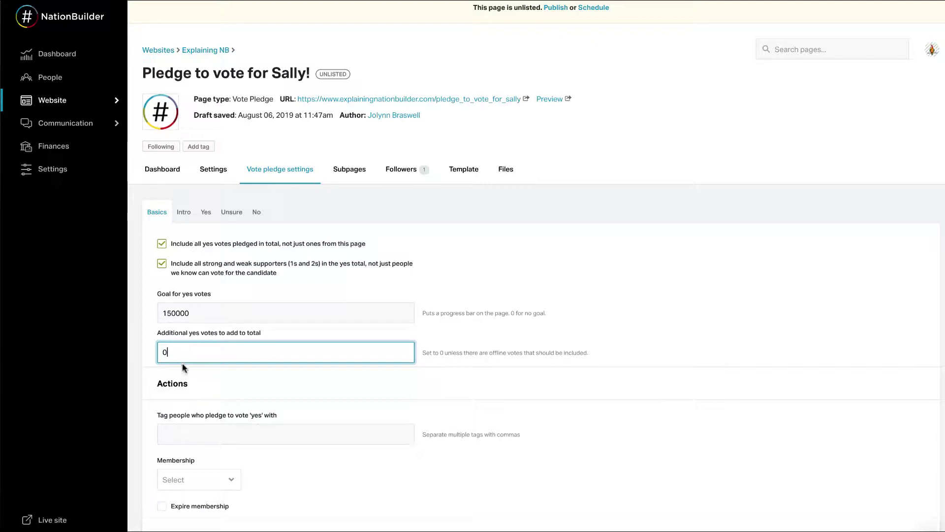
{"action": "left_click", "coordinate": [198, 434]}
{"action": "type", "text": "yes-"}
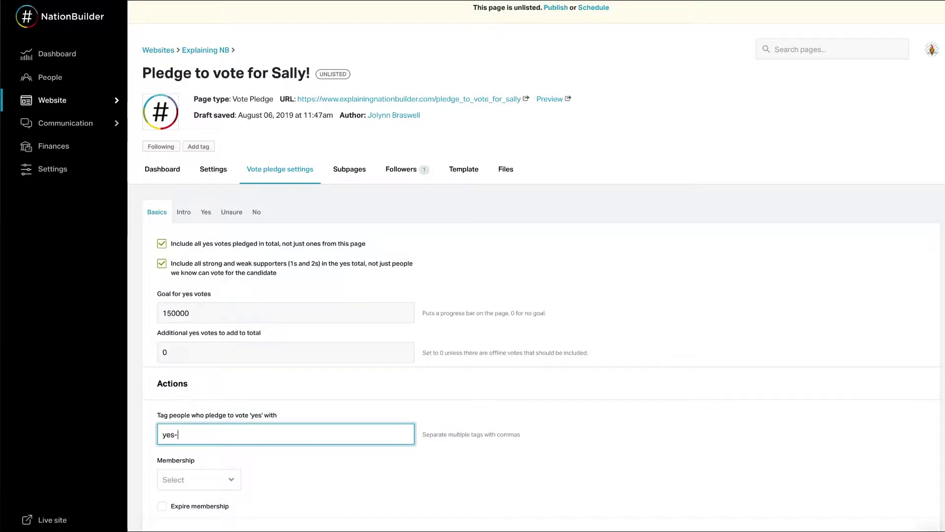
{"action": "type", "text": "pledge"}
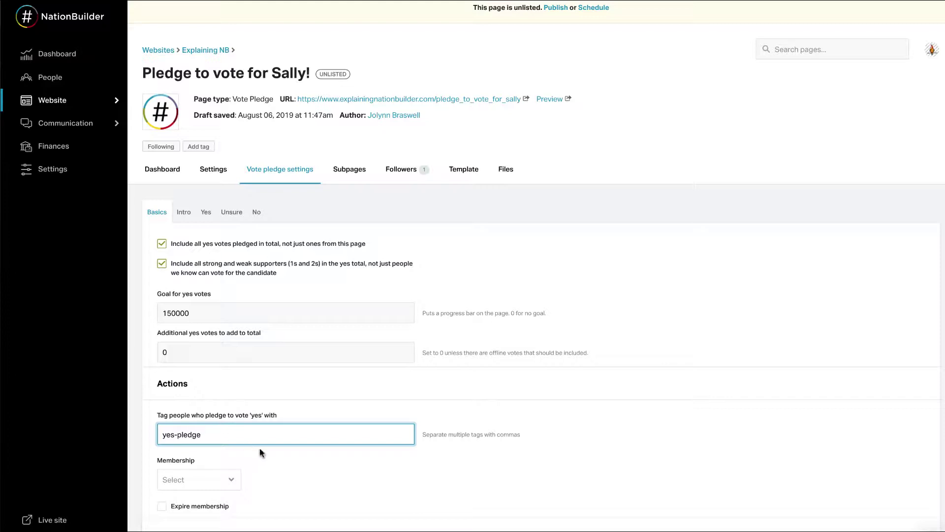
{"action": "scroll", "coordinate": [276, 456], "scroll_direction": "down", "scroll_amount": 2}
{"action": "scroll", "coordinate": [277, 455], "scroll_direction": "down", "scroll_amount": 2}
{"action": "scroll", "coordinate": [277, 456], "scroll_direction": "down", "scroll_amount": 1}
{"action": "scroll", "coordinate": [276, 455], "scroll_direction": "down", "scroll_amount": 2}
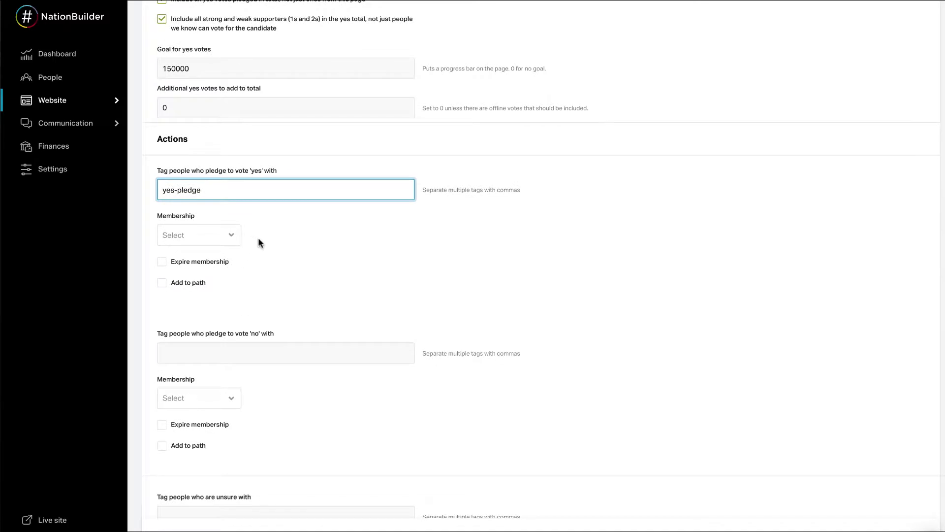
{"action": "scroll", "coordinate": [270, 263], "scroll_direction": "down", "scroll_amount": 2}
{"action": "scroll", "coordinate": [271, 265], "scroll_direction": "down", "scroll_amount": 2}
{"action": "scroll", "coordinate": [271, 265], "scroll_direction": "up", "scroll_amount": 3}
{"action": "scroll", "coordinate": [272, 265], "scroll_direction": "up", "scroll_amount": 1}
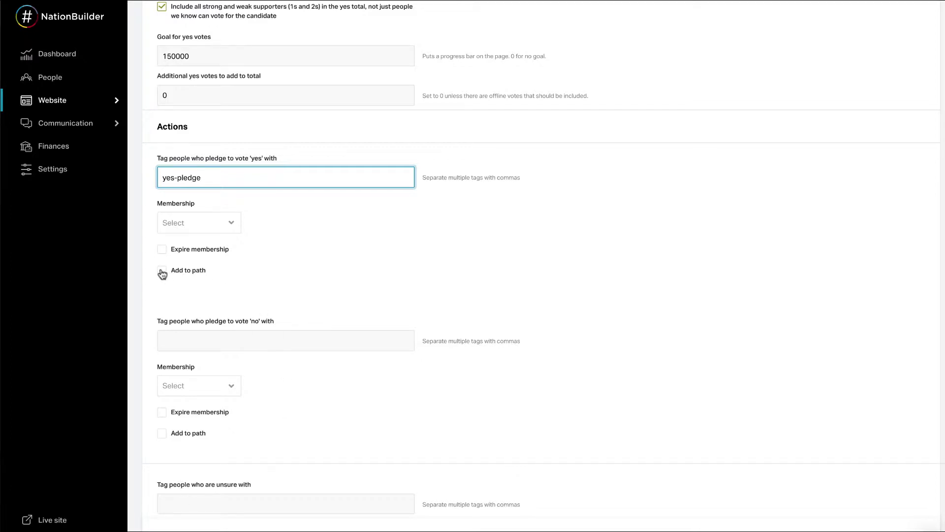
{"action": "scroll", "coordinate": [182, 312], "scroll_direction": "down", "scroll_amount": 2}
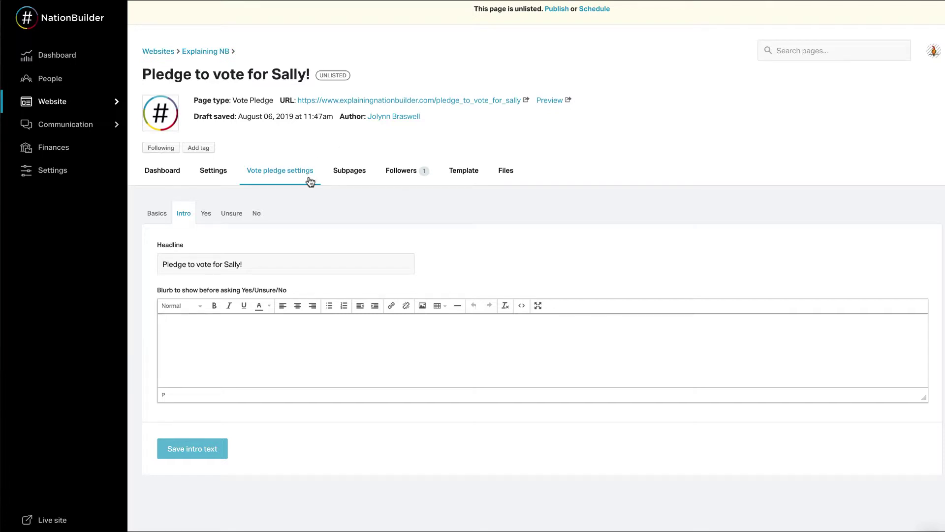
Step: Edit the pledge page's intro headline and blurb
{"action": "left_click", "coordinate": [261, 267]}
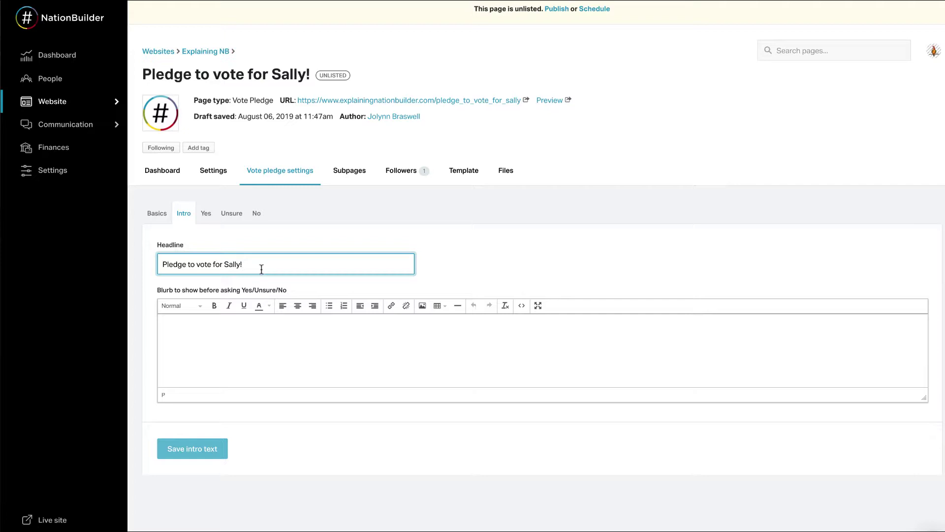
{"action": "left_click", "coordinate": [255, 335]}
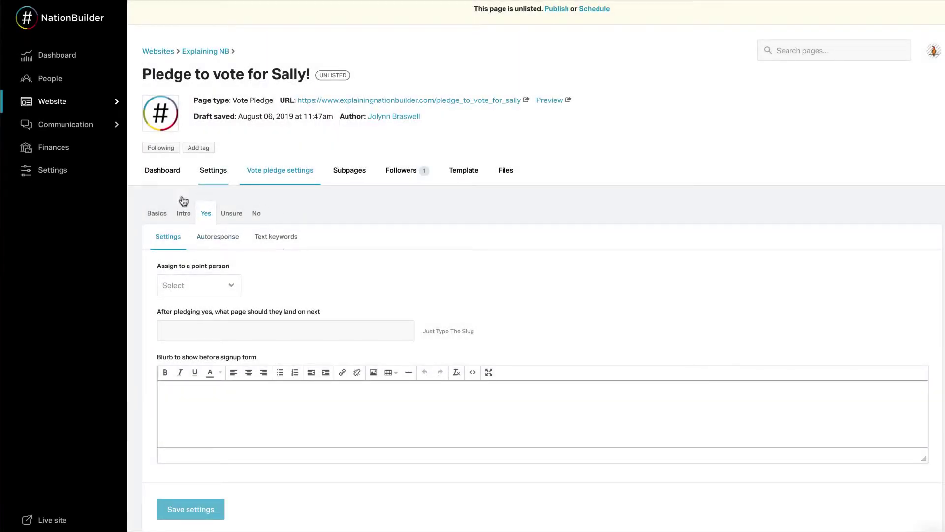
Step: Choose a point person for yes pledgers, and edit the next-page slug and pre-signup blurb
{"action": "left_click", "coordinate": [226, 280]}
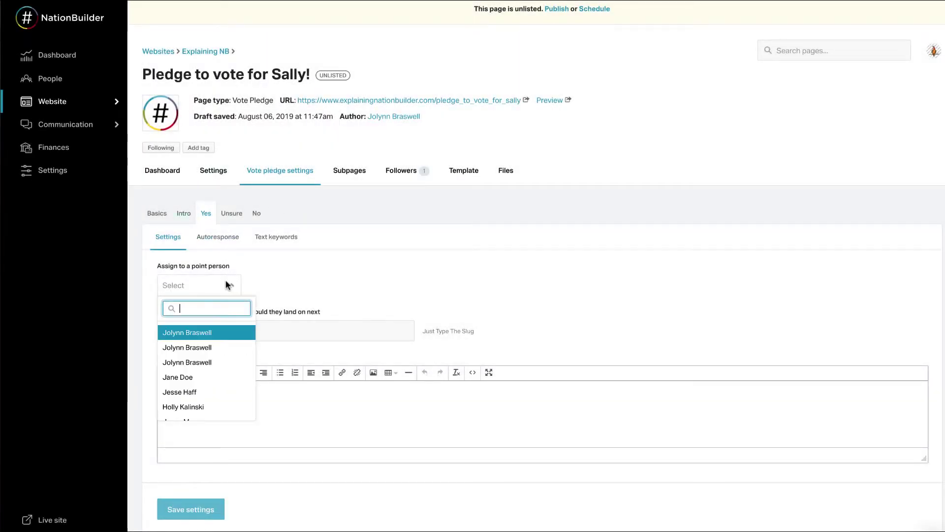
{"action": "left_click", "coordinate": [217, 378]}
{"action": "left_click", "coordinate": [228, 332]}
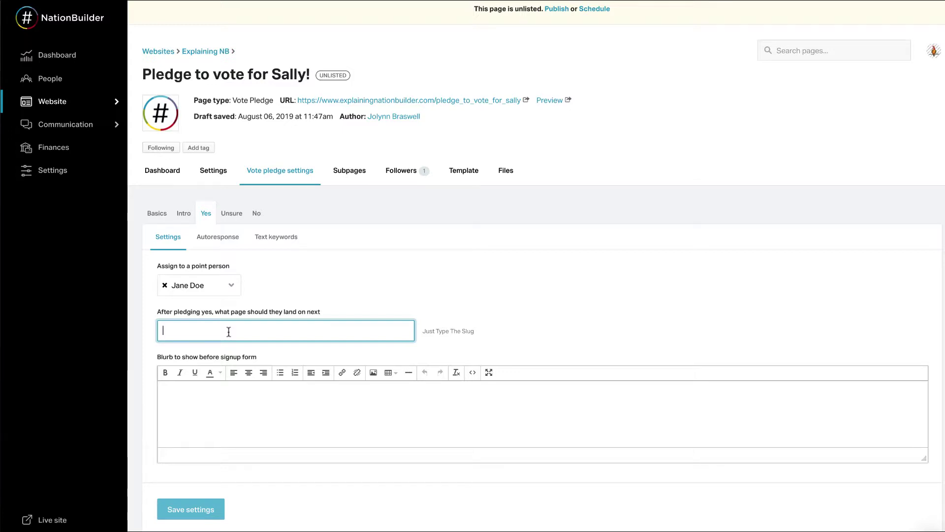
{"action": "left_click", "coordinate": [217, 393]}
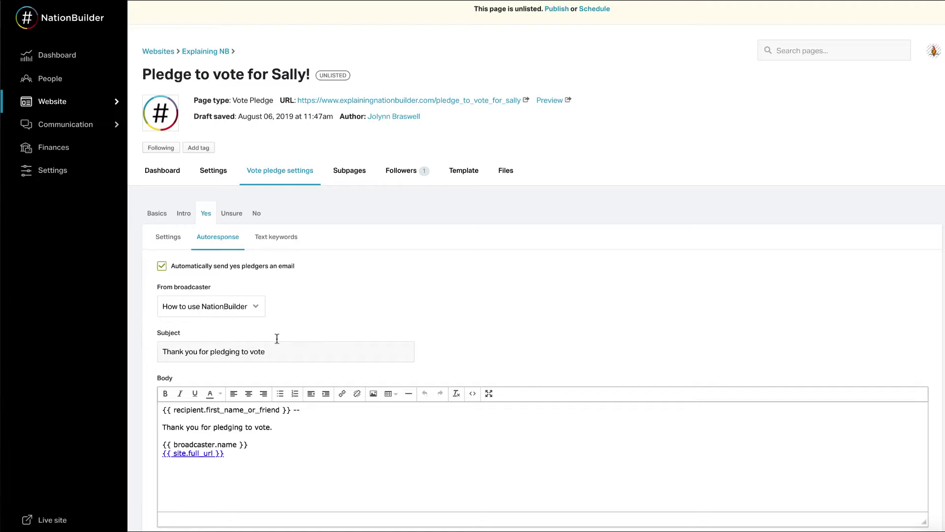
Step: Edit the yes autoresponse email's subject, 'Thank you for pledging to vote', and its body
{"action": "left_click", "coordinate": [306, 351]}
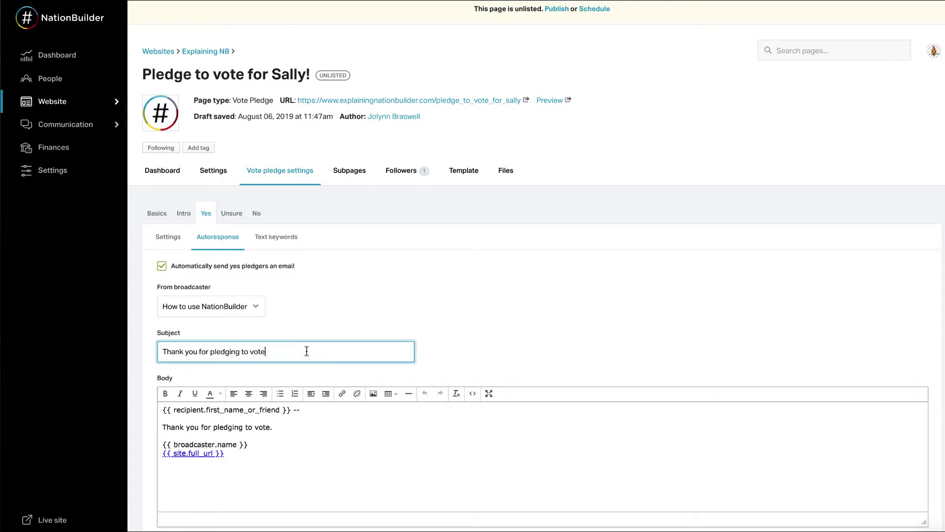
{"action": "left_click", "coordinate": [342, 426]}
{"action": "scroll", "coordinate": [340, 423], "scroll_direction": "down", "scroll_amount": 2}
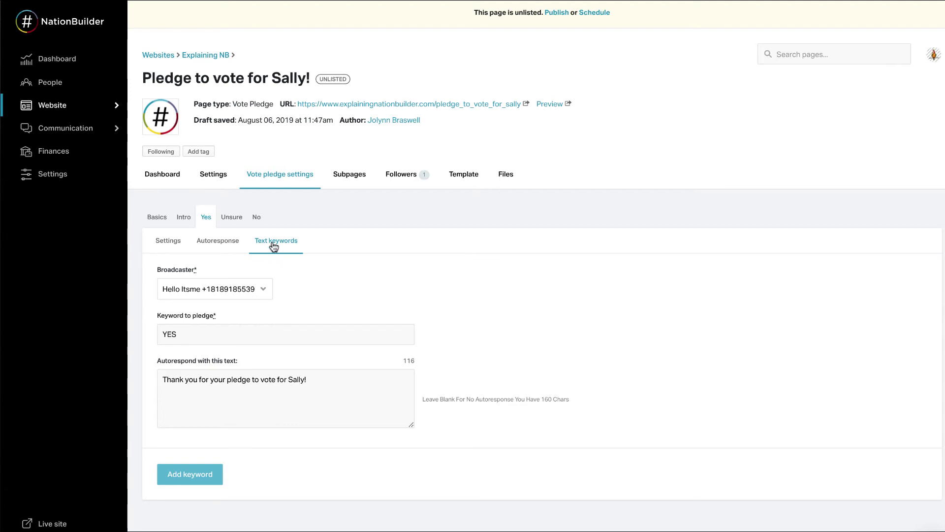
{"action": "left_click", "coordinate": [224, 292]}
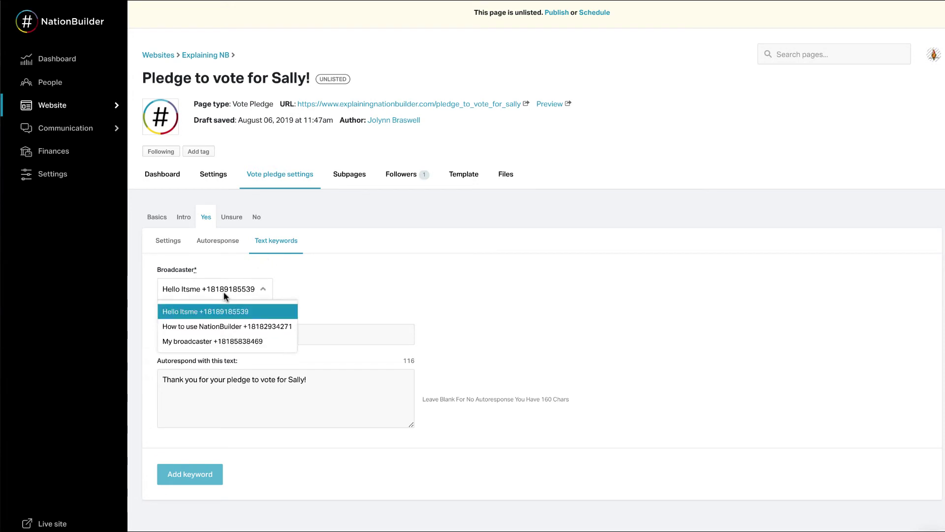
{"action": "left_click", "coordinate": [224, 292]}
{"action": "type", "text": "YES"}
{"action": "left_click", "coordinate": [214, 341]}
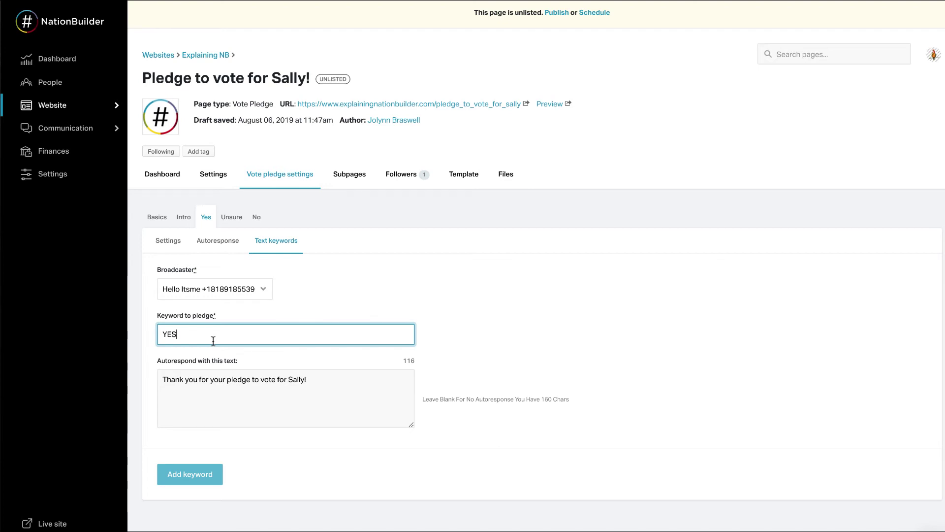
{"action": "left_click", "coordinate": [223, 399]}
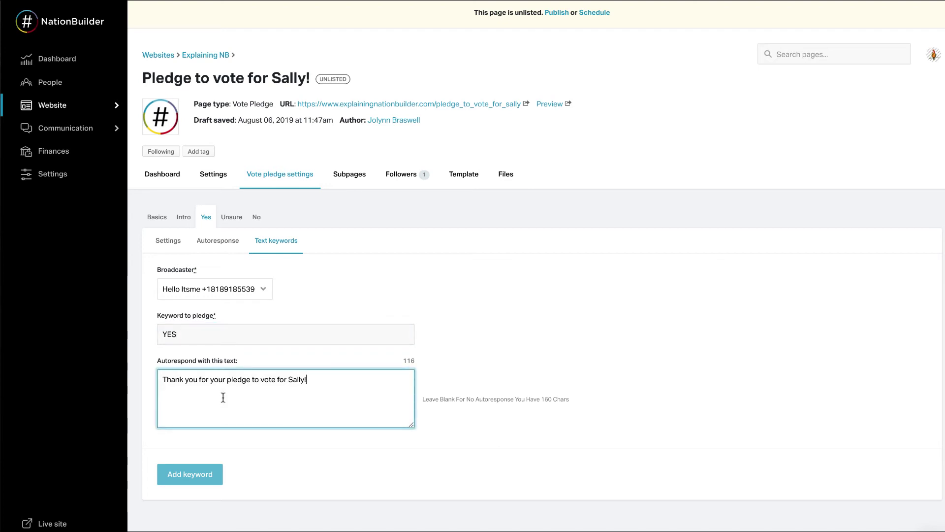